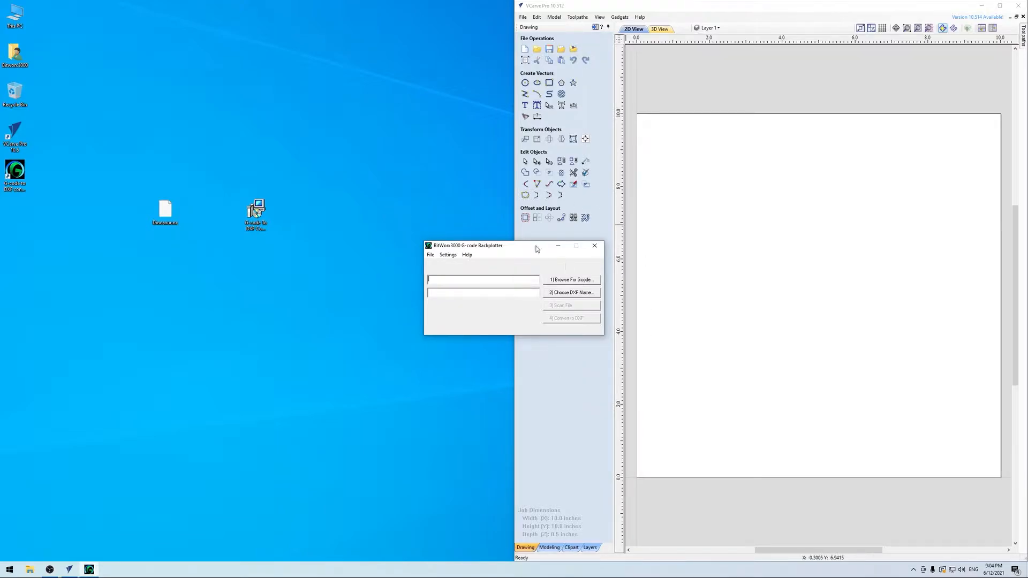
# Install G-code to DXF Converter V3.0.92 from the desktop setup file into the default folder with a desktop shortcut, and launch it.
pyautogui.moveTo(537, 249); pyautogui.dragTo(0, 236)
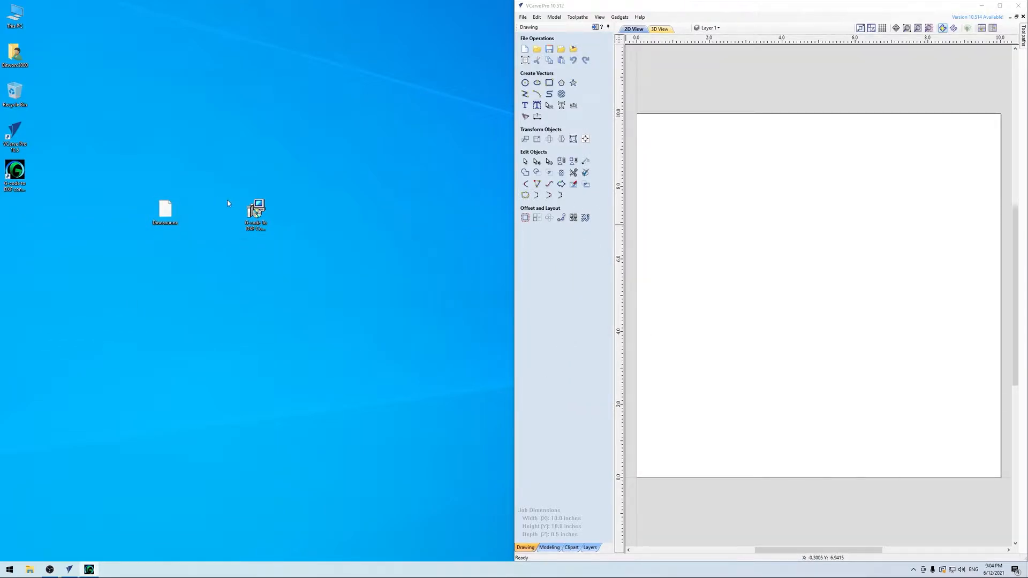
pyautogui.doubleClick(256, 212)
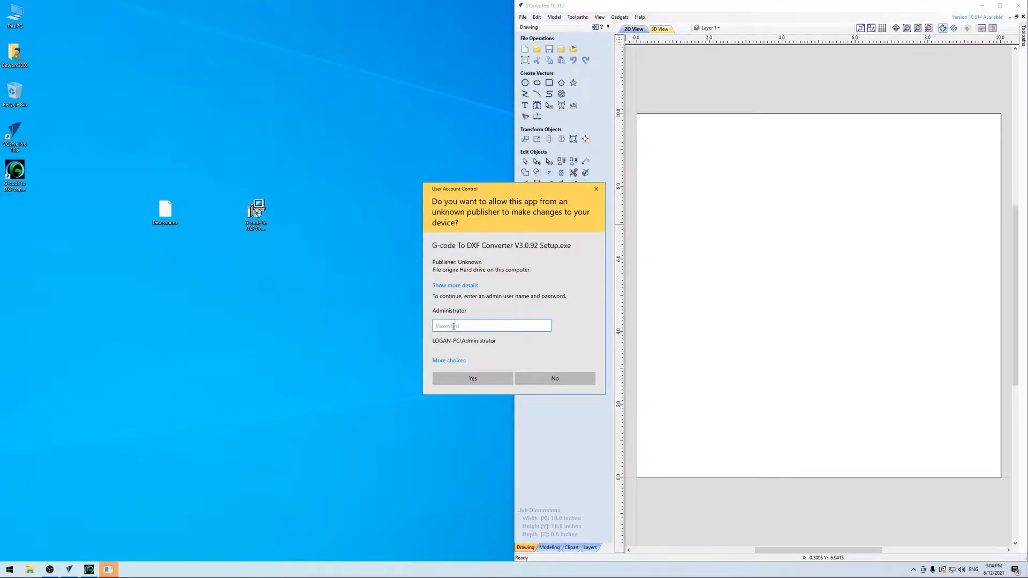
pyautogui.click(480, 380)
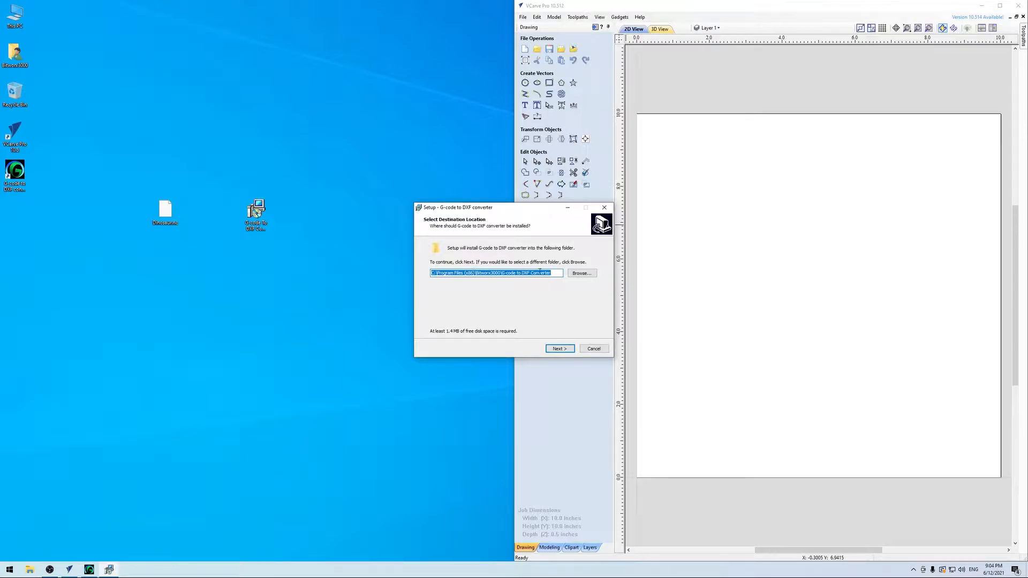
pyautogui.click(561, 349)
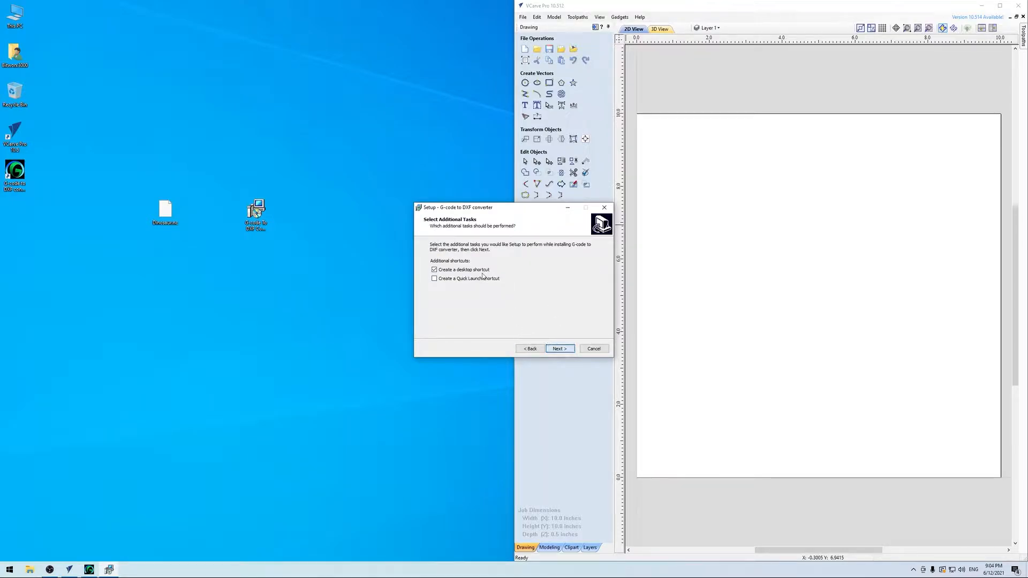
pyautogui.click(563, 350)
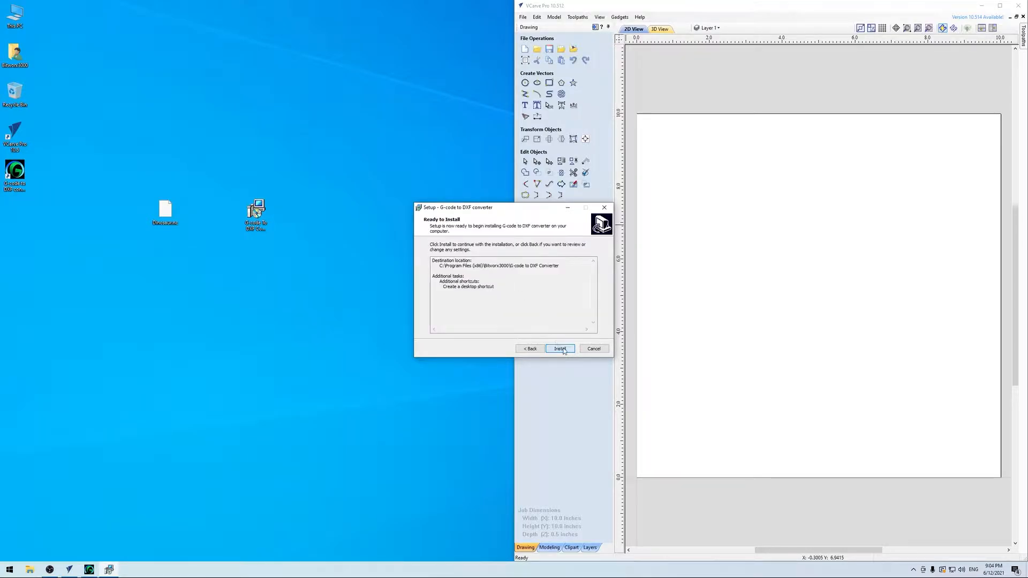
pyautogui.click(550, 348)
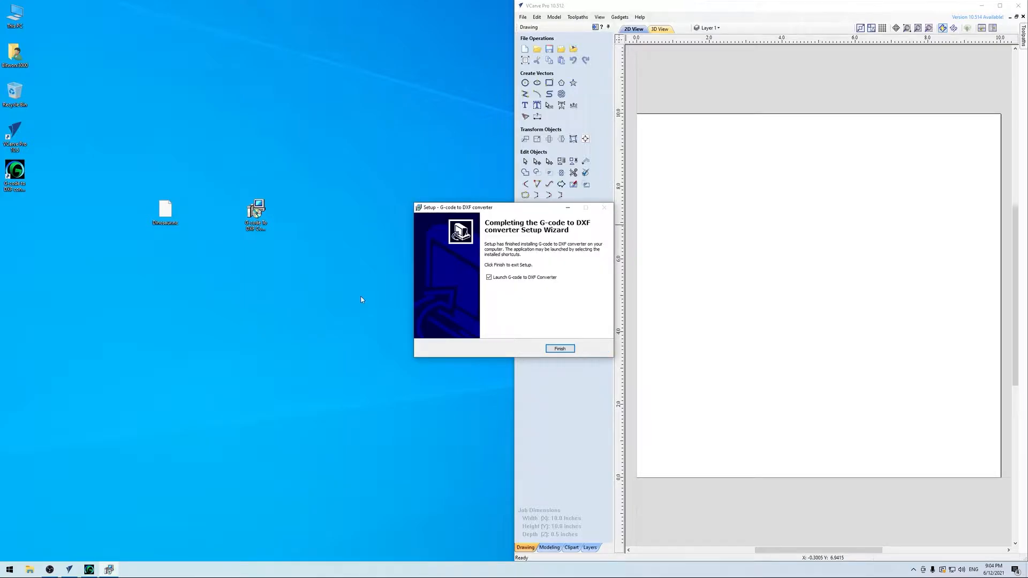
pyautogui.click(559, 348)
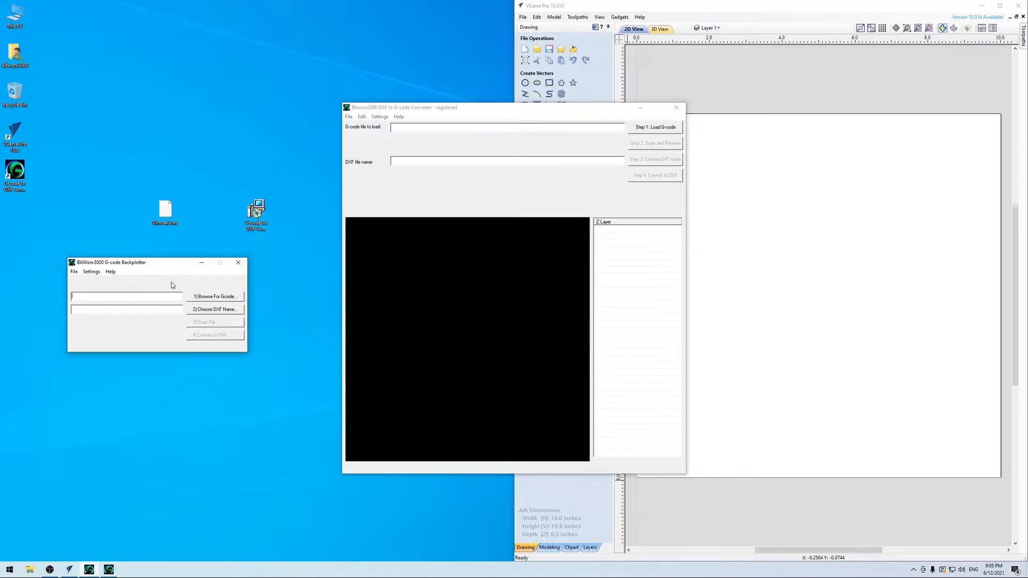
# Load Dinosaur.nc from the Desktop into the BitWorx3000 G-code Backplotter.
pyautogui.click(74, 272)
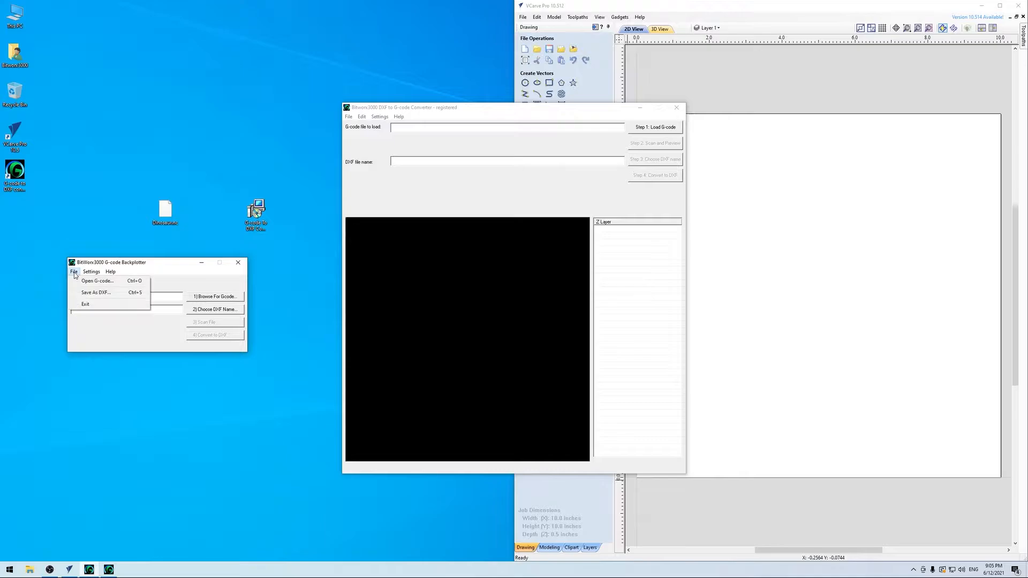
pyautogui.click(80, 281)
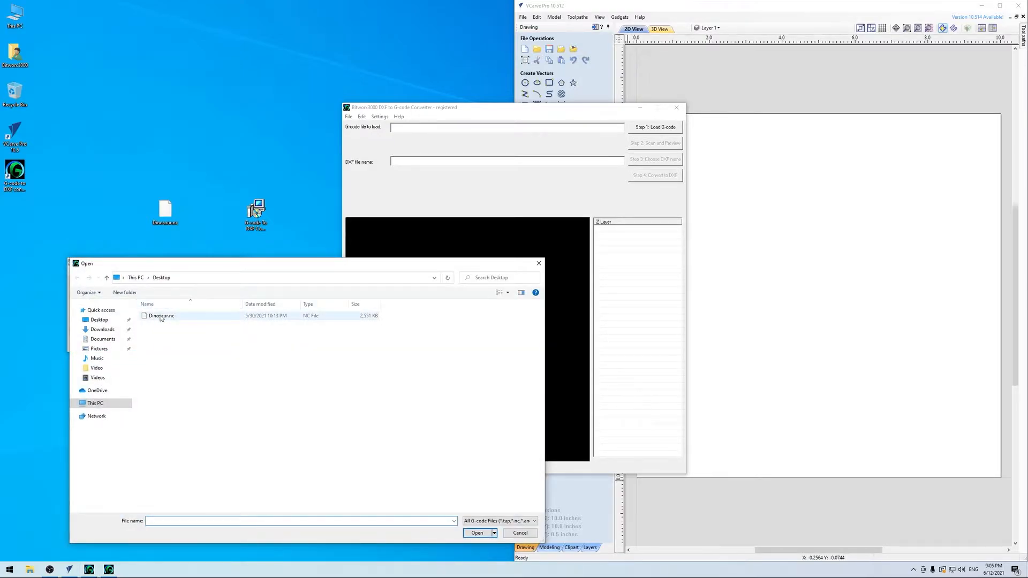
pyautogui.click(160, 317)
pyautogui.click(477, 533)
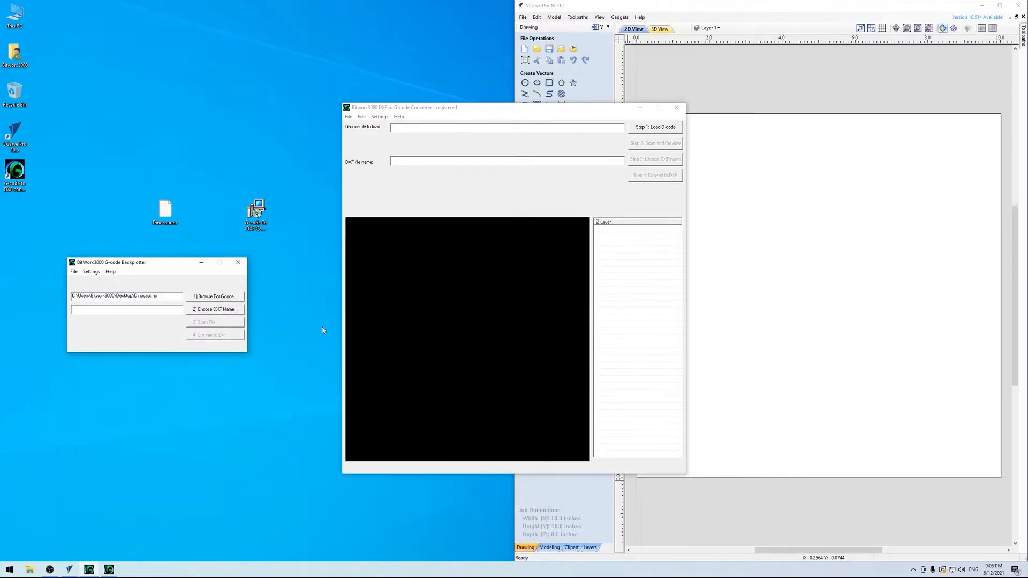
# Name the Backplotter's output file dinosaur.dxf on the Desktop and scan the G-code.
pyautogui.click(215, 309)
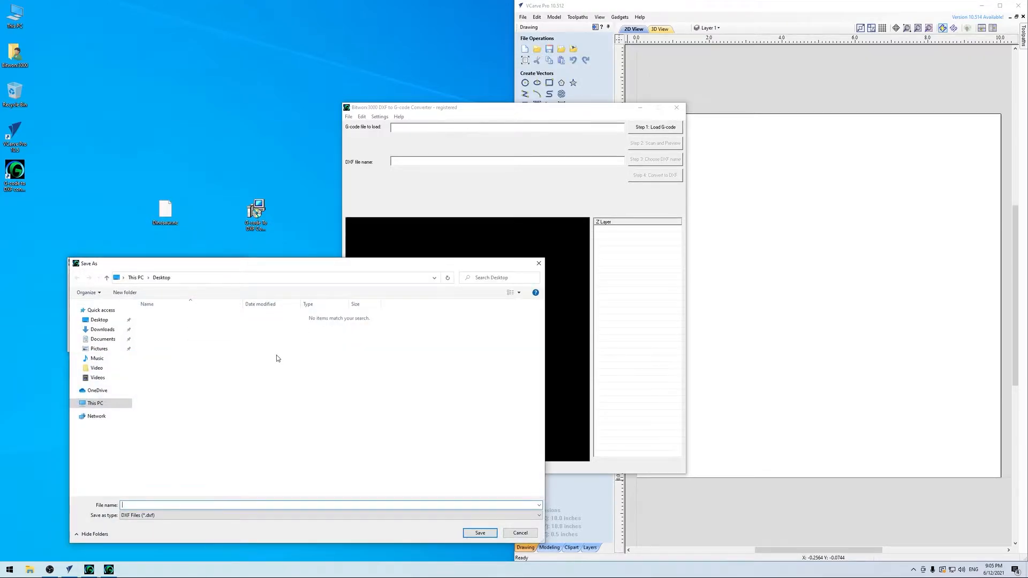
pyautogui.write('dinosaur')
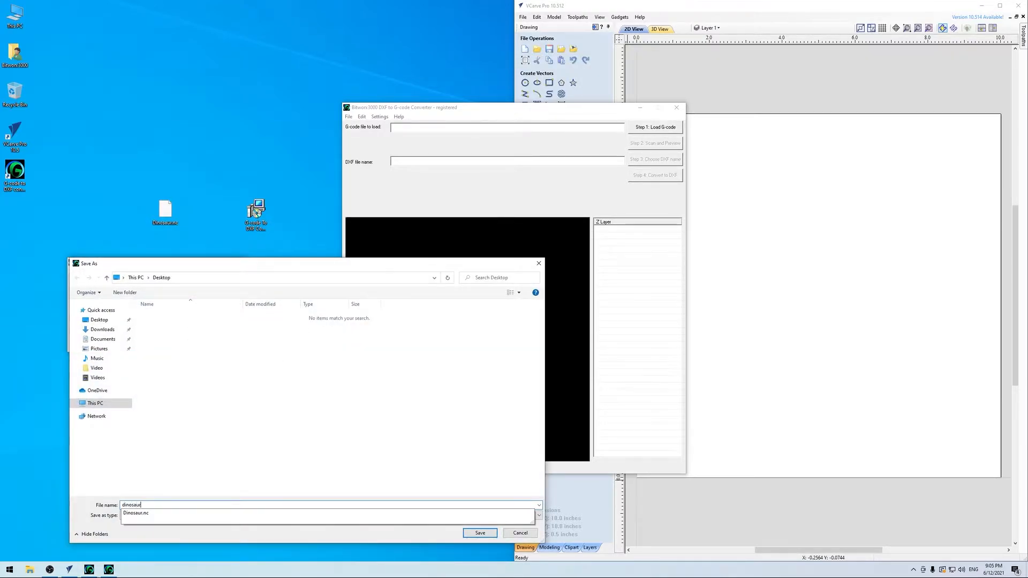
pyautogui.write('.dxf')
pyautogui.press('Return')
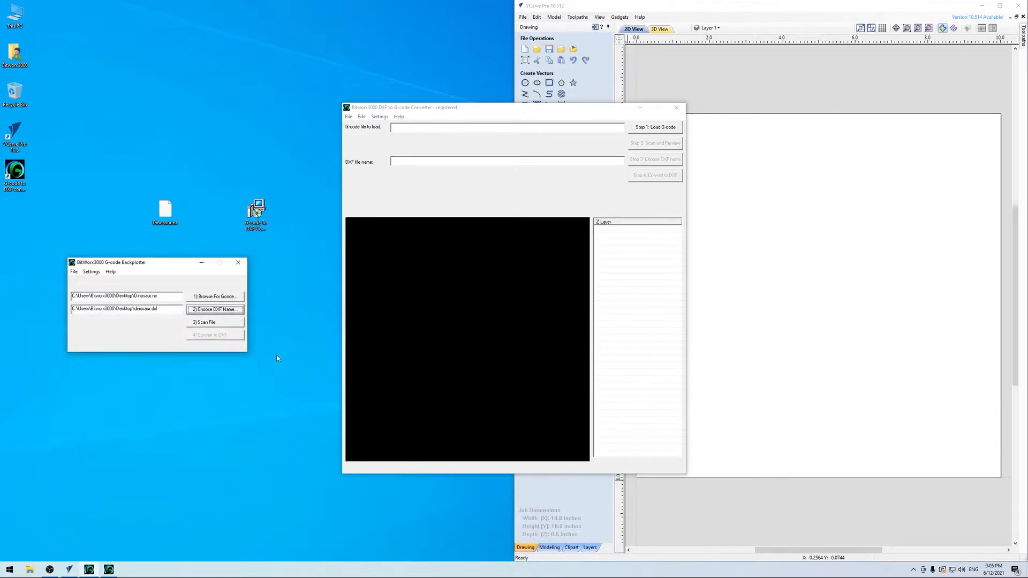
pyautogui.click(217, 323)
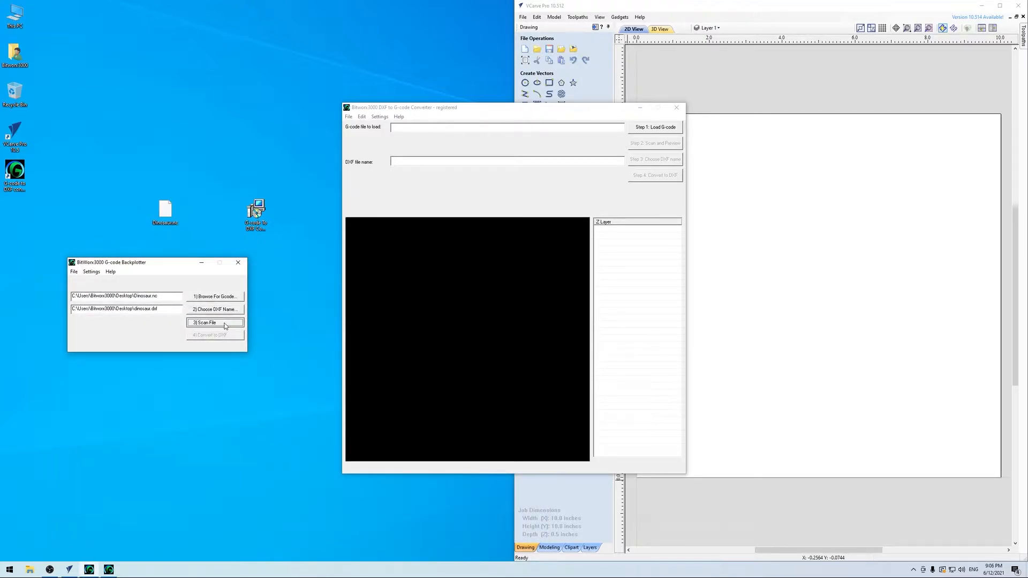
# Load Dinosaur.nc from the Desktop into the newly installed G-code to DXF converter.
pyautogui.click(349, 117)
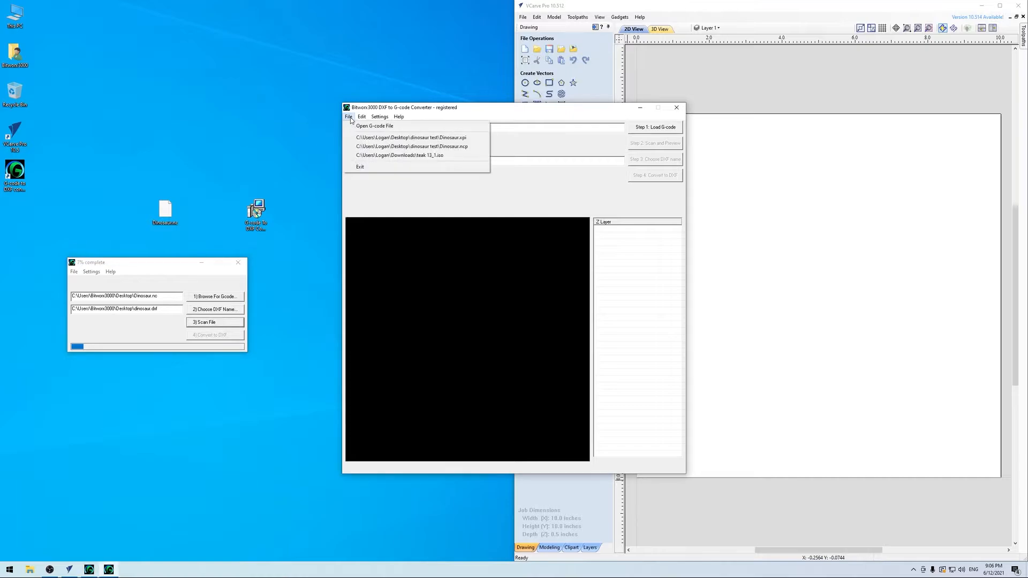
pyautogui.click(350, 127)
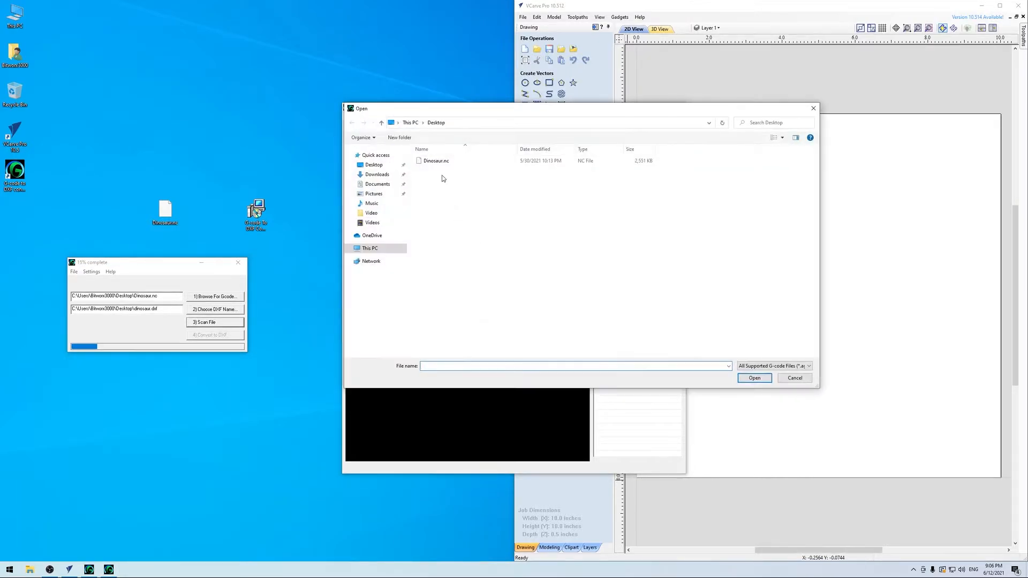
pyautogui.doubleClick(439, 161)
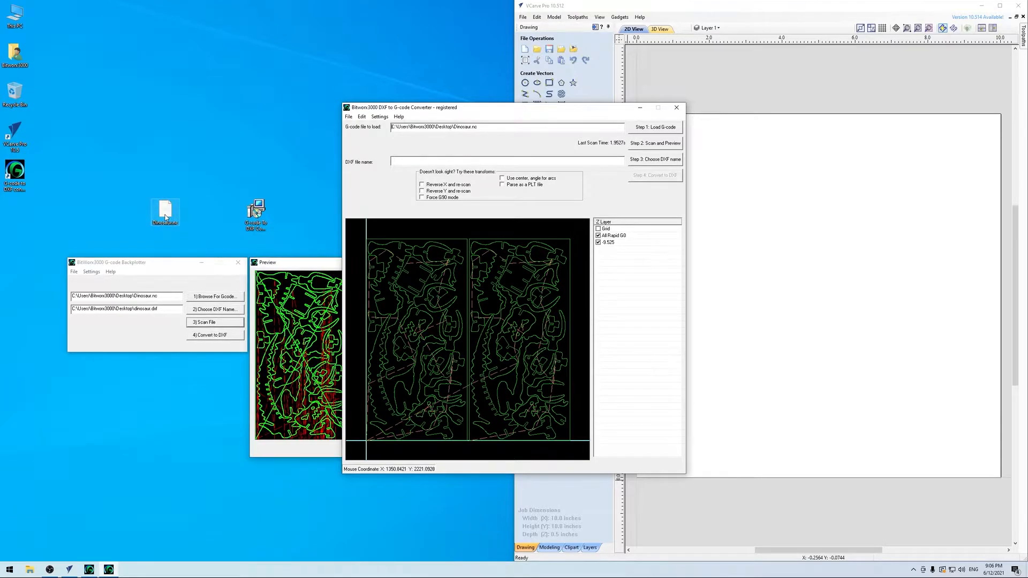
# Compare the Backplotter's preview and layer windows with the new converter's preview of the dinosaur G-code.
pyautogui.click(176, 244)
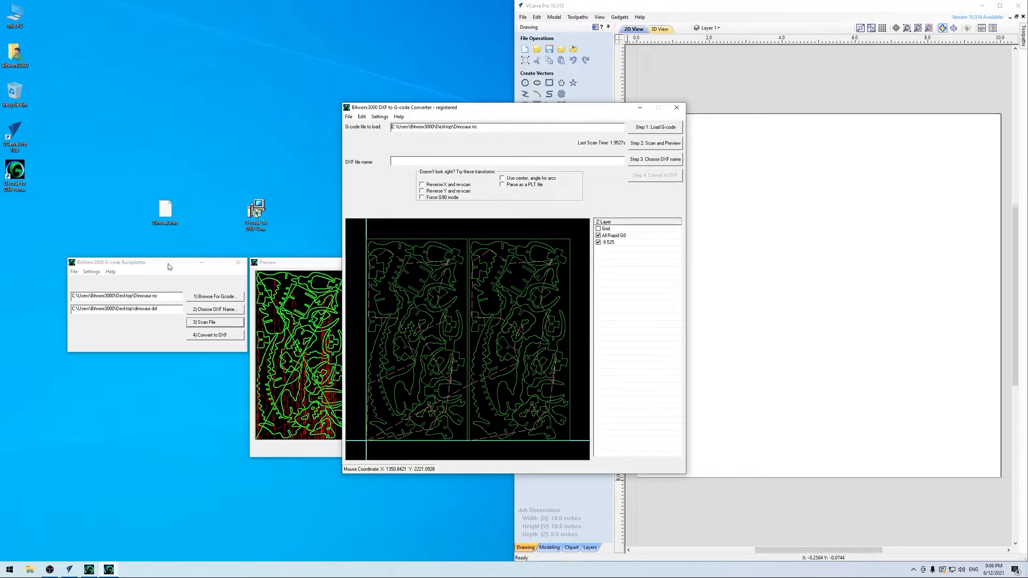
pyautogui.click(170, 267)
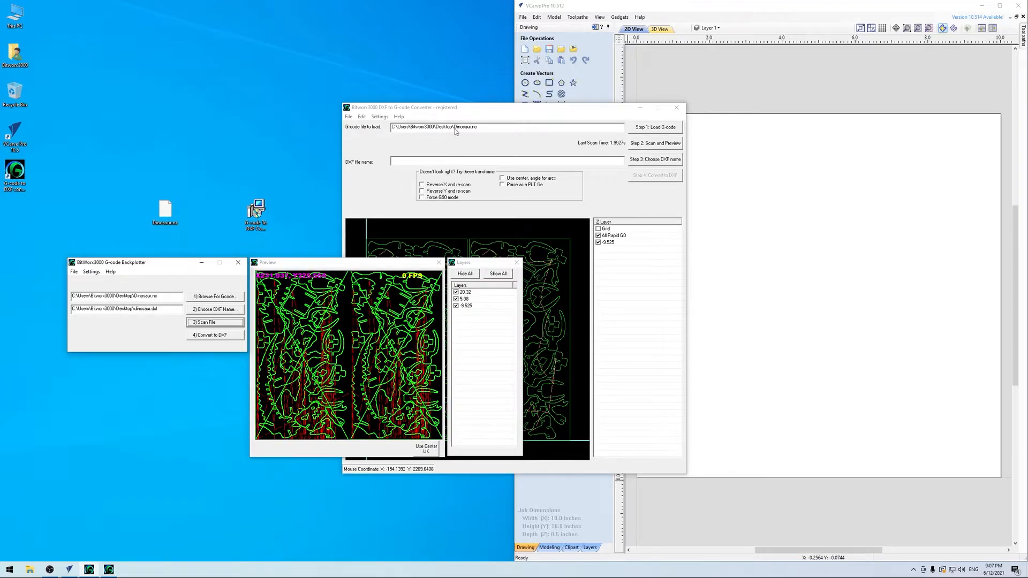
pyautogui.click(491, 110)
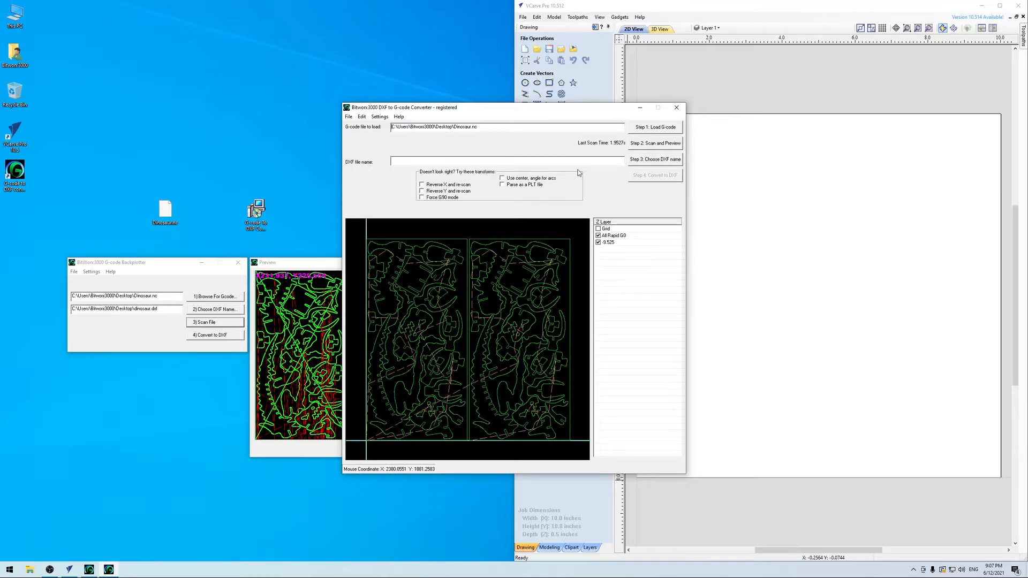
pyautogui.click(318, 264)
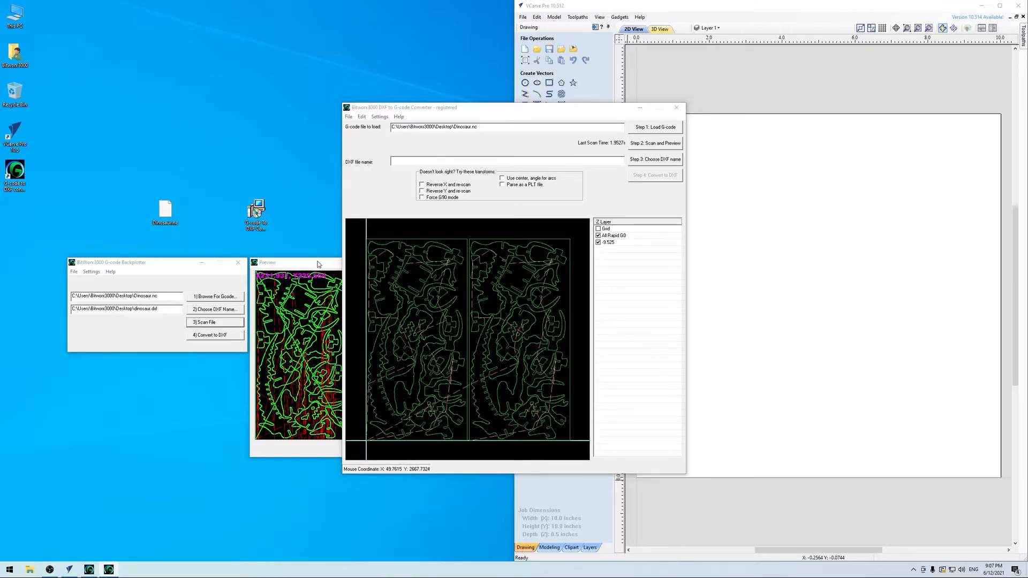
pyautogui.click(518, 217)
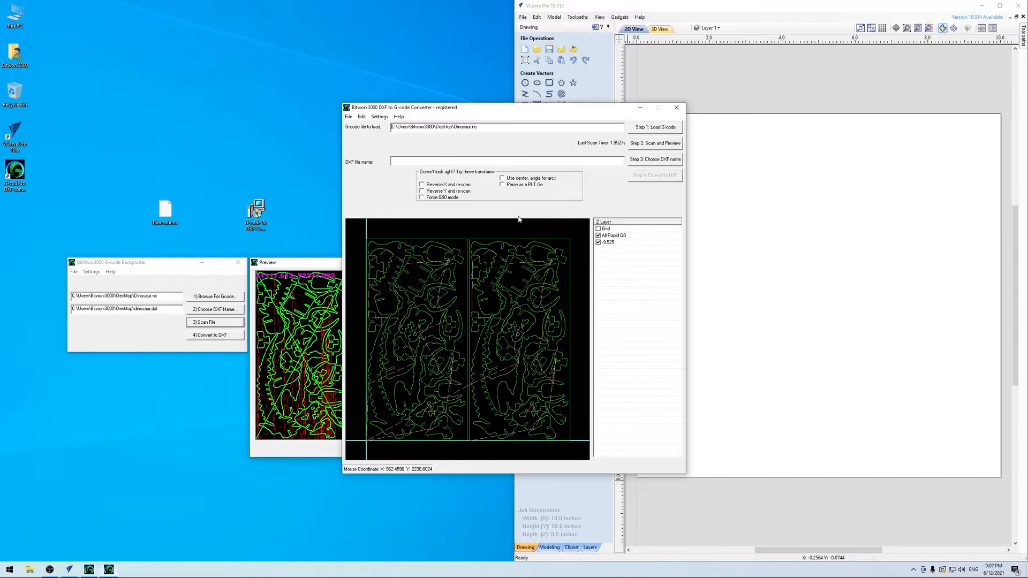
# Set the new converter's output file to Dinosaur.nc.dxf on the Desktop and convert the G-code to DXF.
pyautogui.click(655, 159)
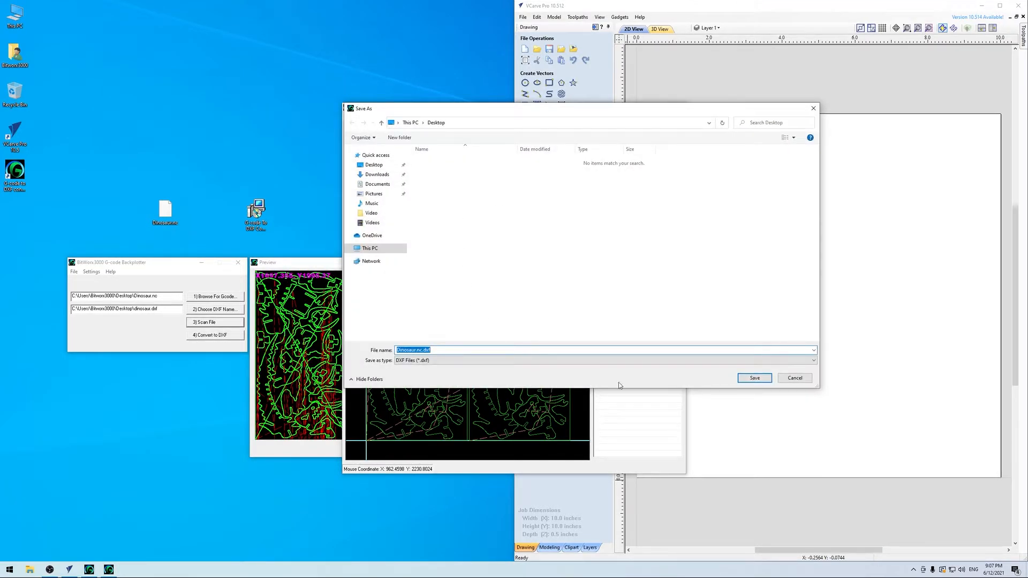
pyautogui.click(762, 379)
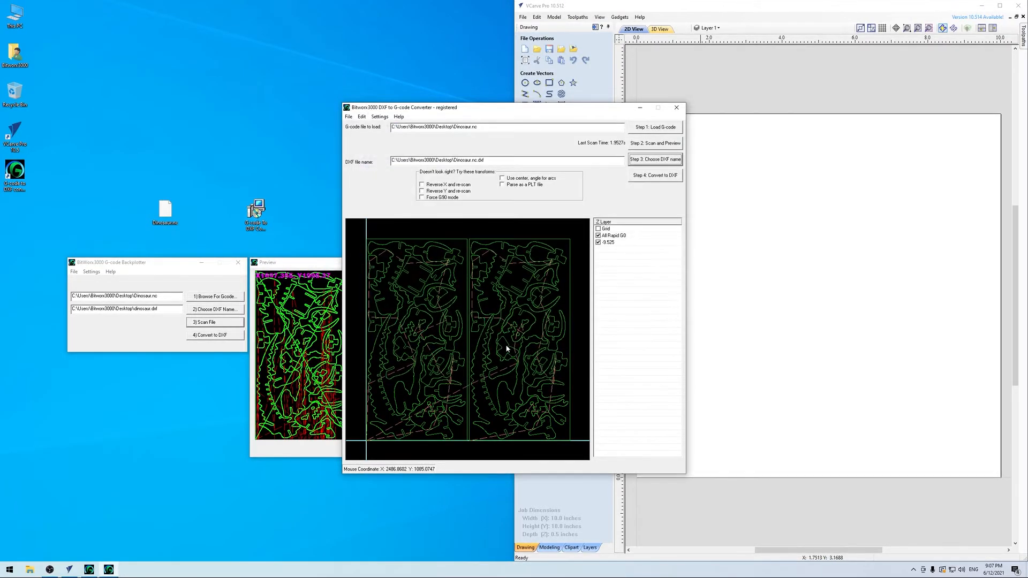
pyautogui.click(668, 177)
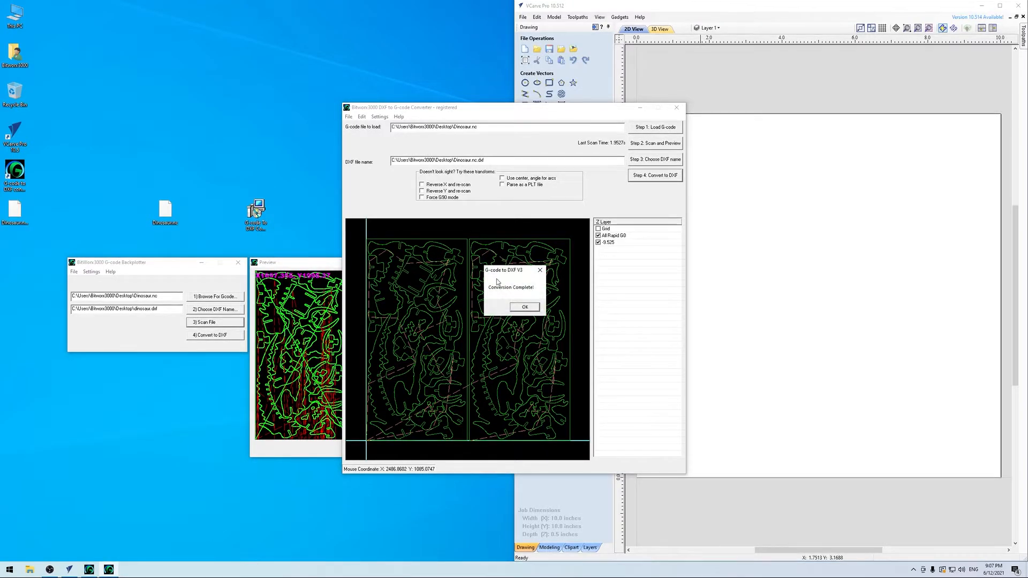
pyautogui.click(525, 306)
# Switch to VCarve Pro and import the vectors from Dinosaur.nc.dxf on the Desktop.
pyautogui.click(693, 101)
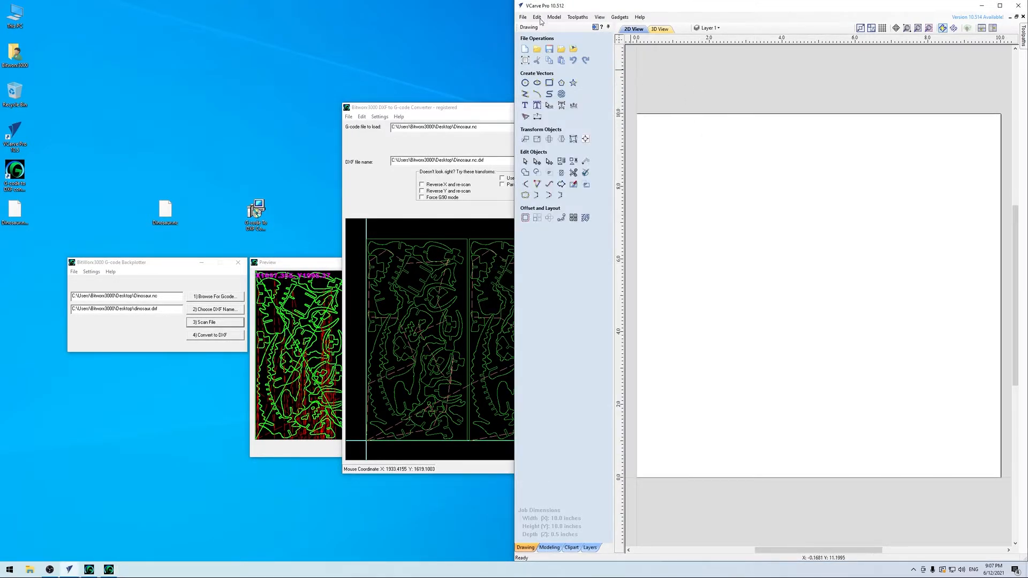
pyautogui.click(523, 17)
pyautogui.moveTo(576, 128)
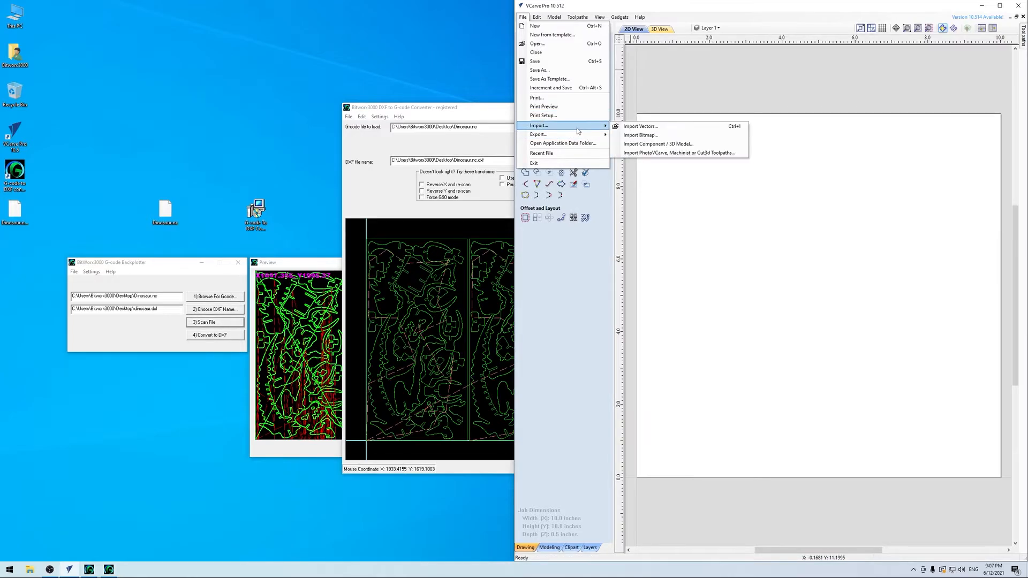
pyautogui.click(635, 127)
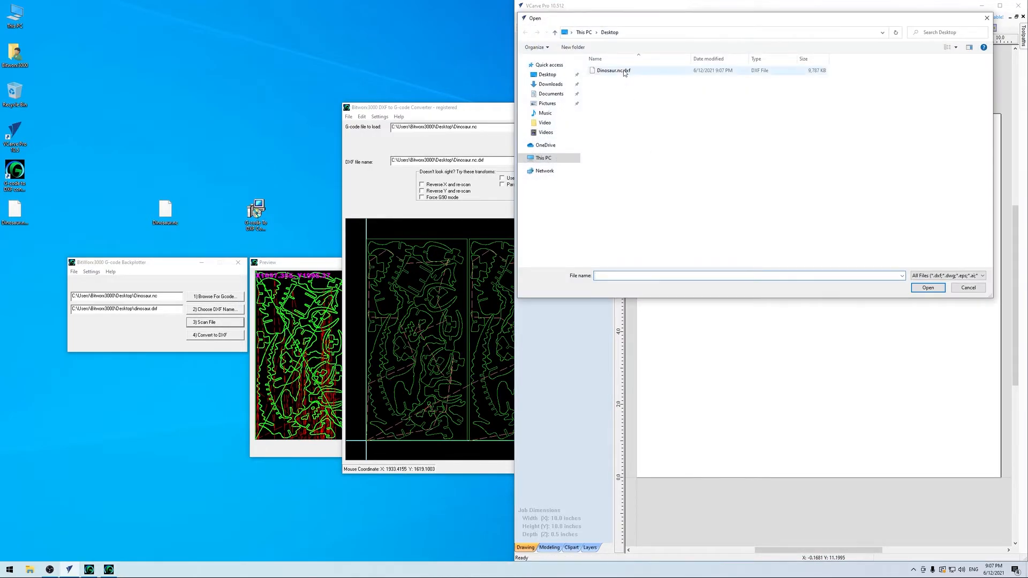
pyautogui.doubleClick(623, 71)
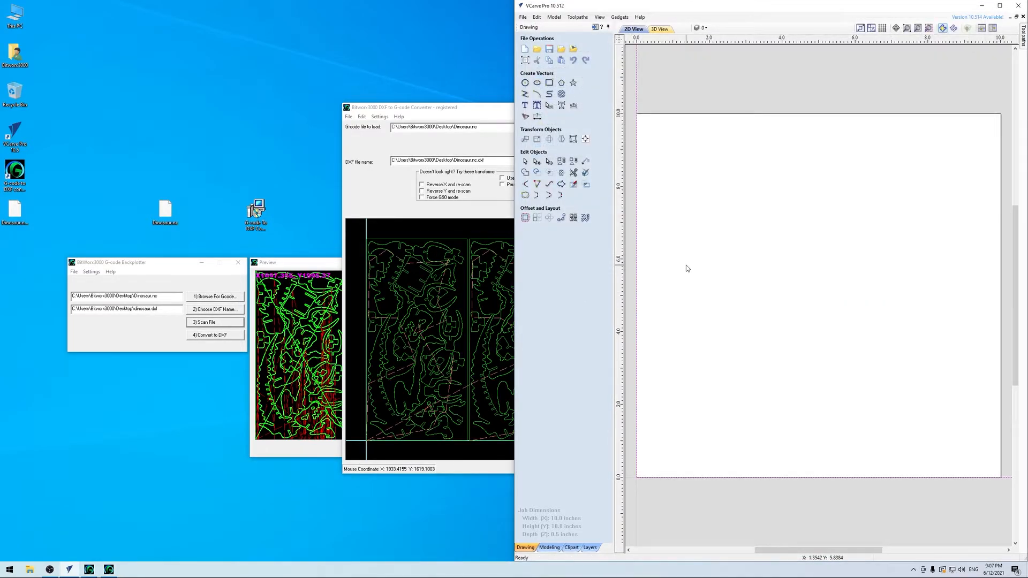
# Examine the imported dinosaur vectors, both as a whole layout and in close-up detail.
pyautogui.scroll(-8, 668, 409)
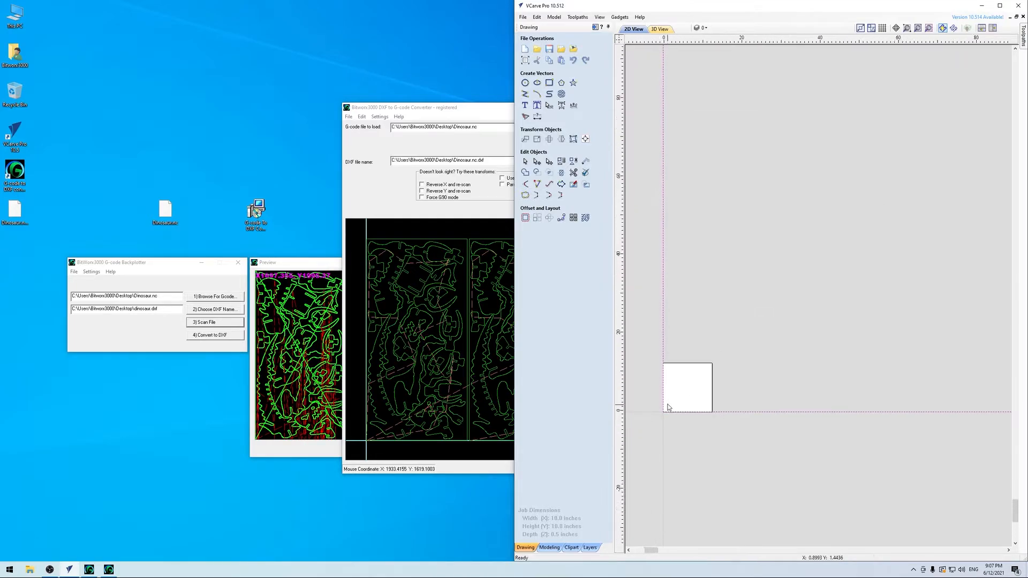
pyautogui.scroll(-10, 668, 408)
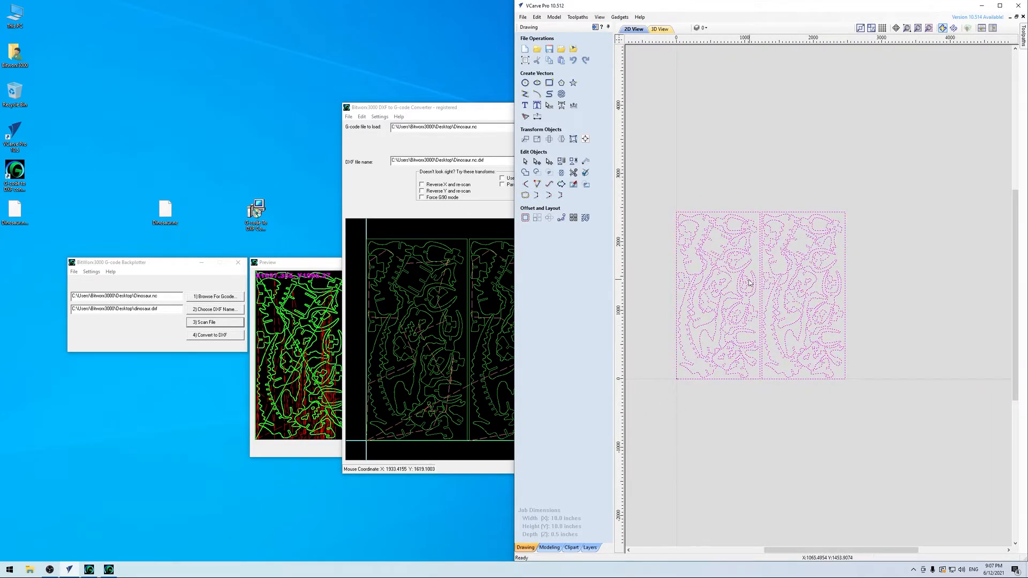
pyautogui.scroll(7, 749, 283)
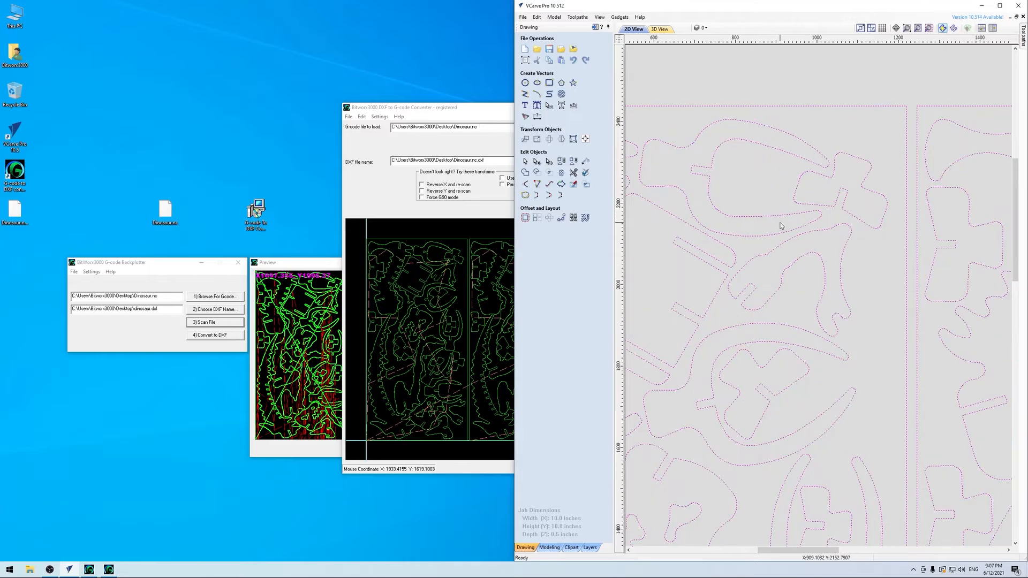
pyautogui.scroll(3, 826, 229)
pyautogui.scroll(-6, 826, 230)
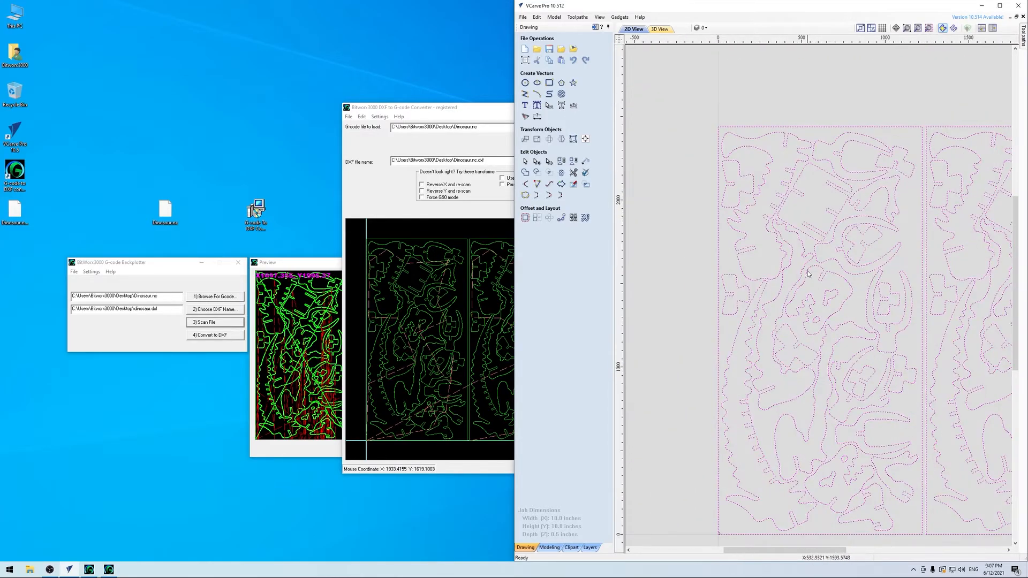
pyautogui.scroll(3, 808, 274)
pyautogui.scroll(-6, 704, 331)
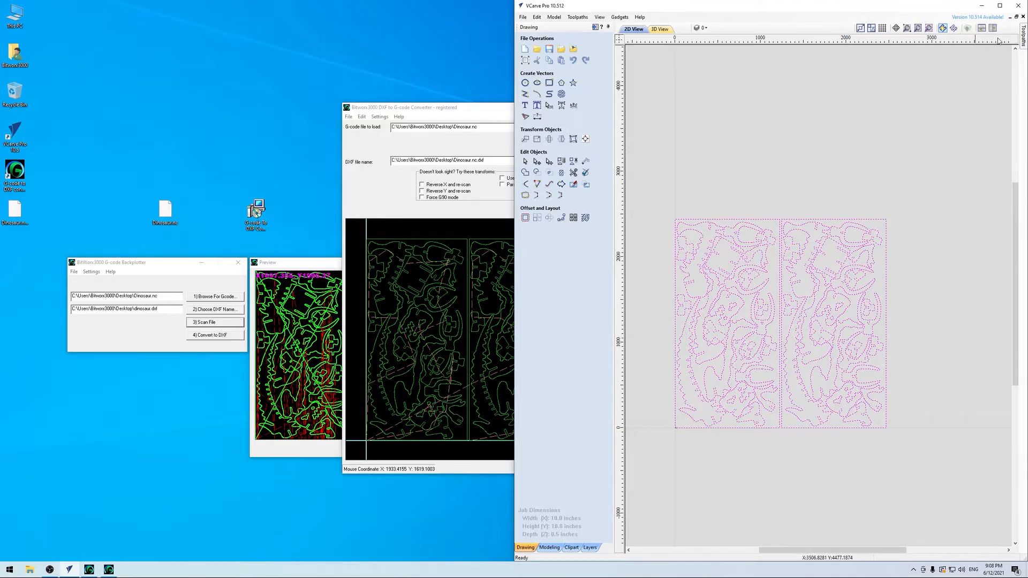
# Look over the available toolpath operations and deselect the imported dinosaur vectors.
pyautogui.moveTo(1024, 35)
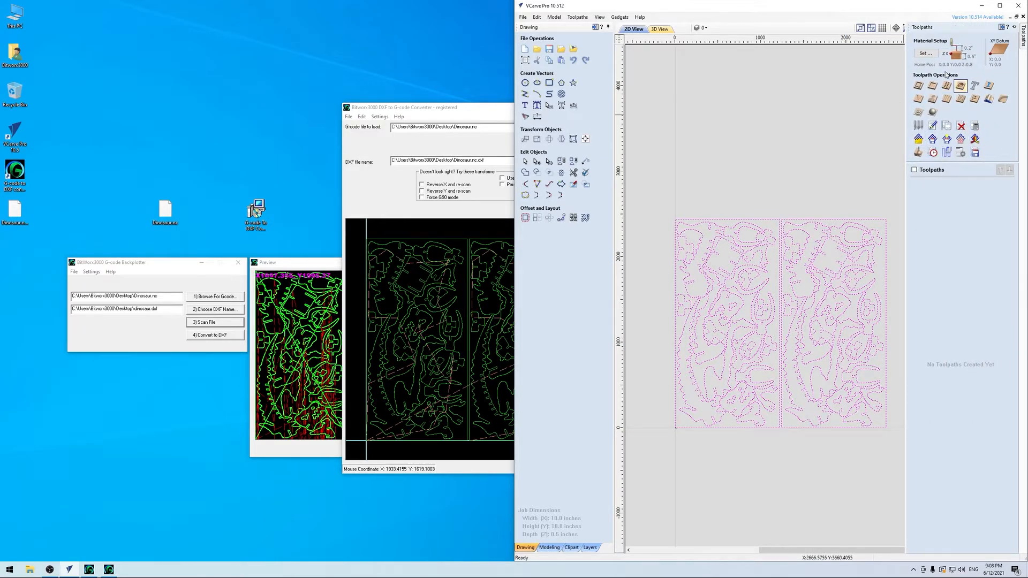
pyautogui.click(823, 126)
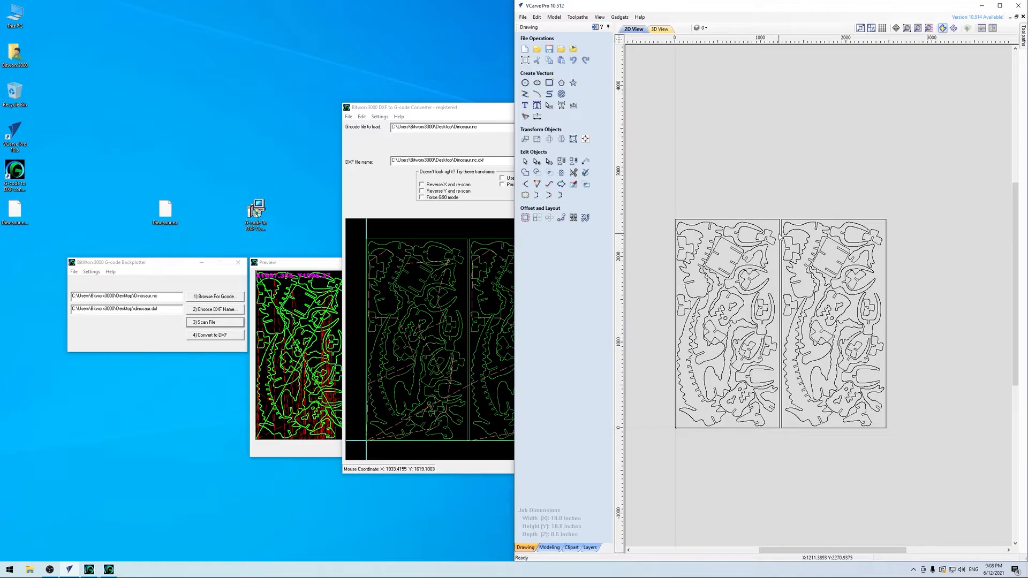
# Switch to the G-code converter, open Dinosaur.nc in Notepad, and inspect the G-code from its header to its last lines.
pyautogui.click(436, 144)
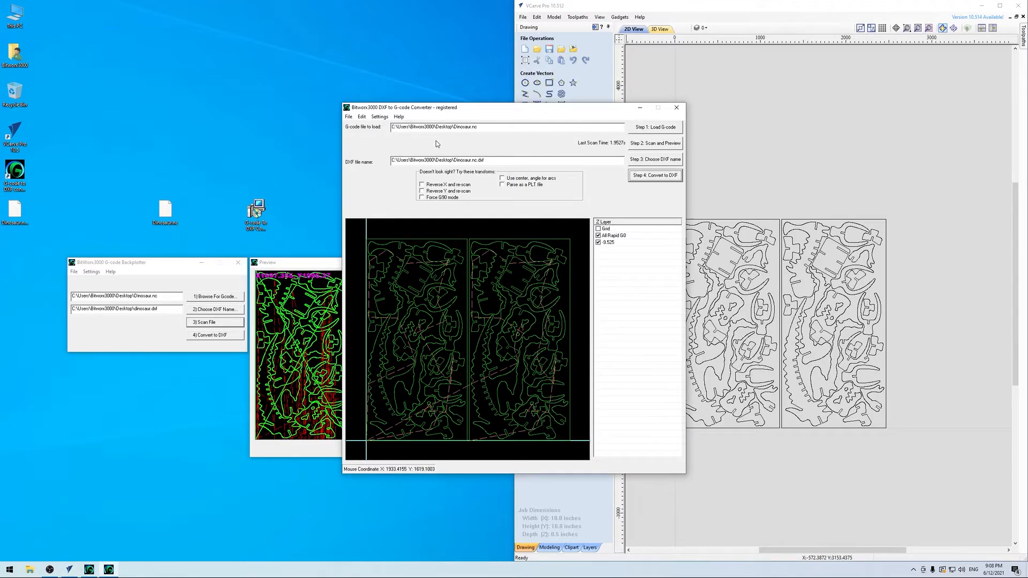
pyautogui.click(348, 117)
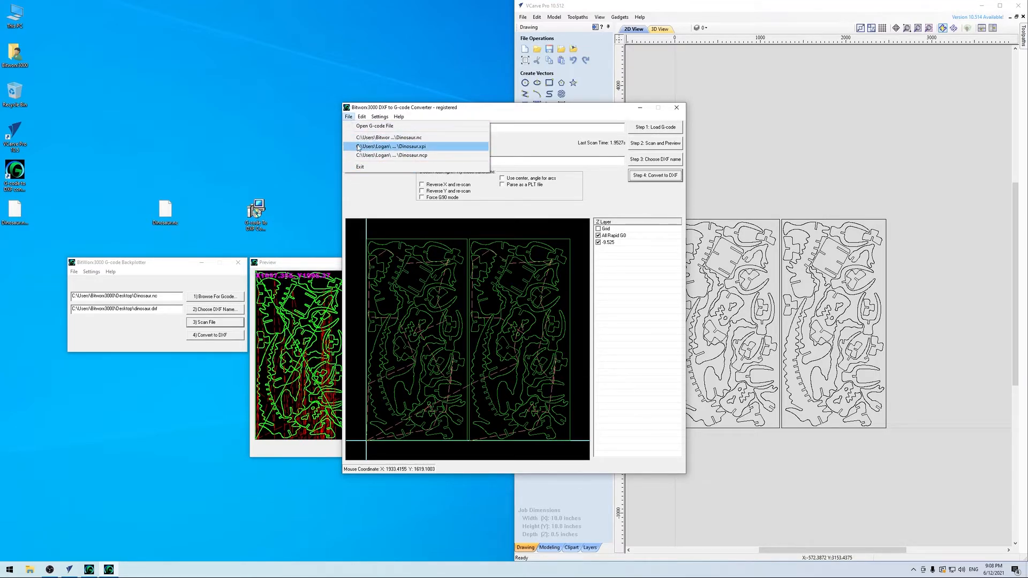
pyautogui.click(362, 116)
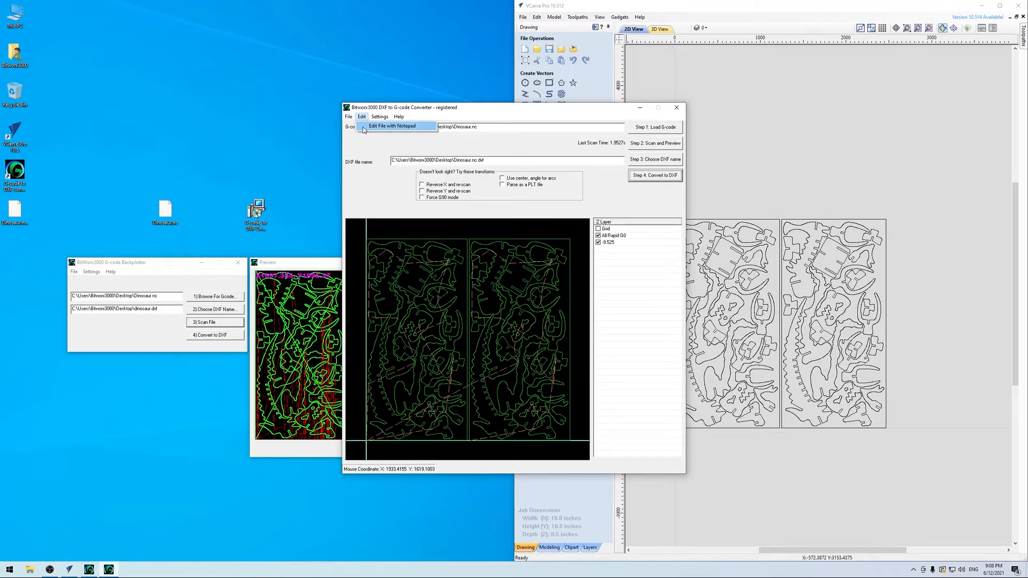
pyautogui.click(363, 128)
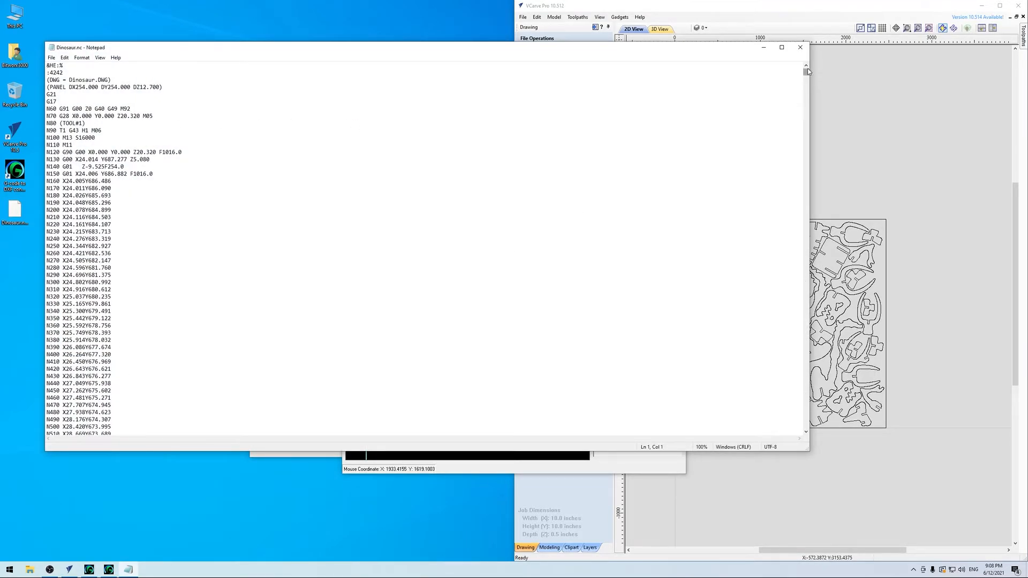
pyautogui.moveTo(807, 68); pyautogui.dragTo(806, 425)
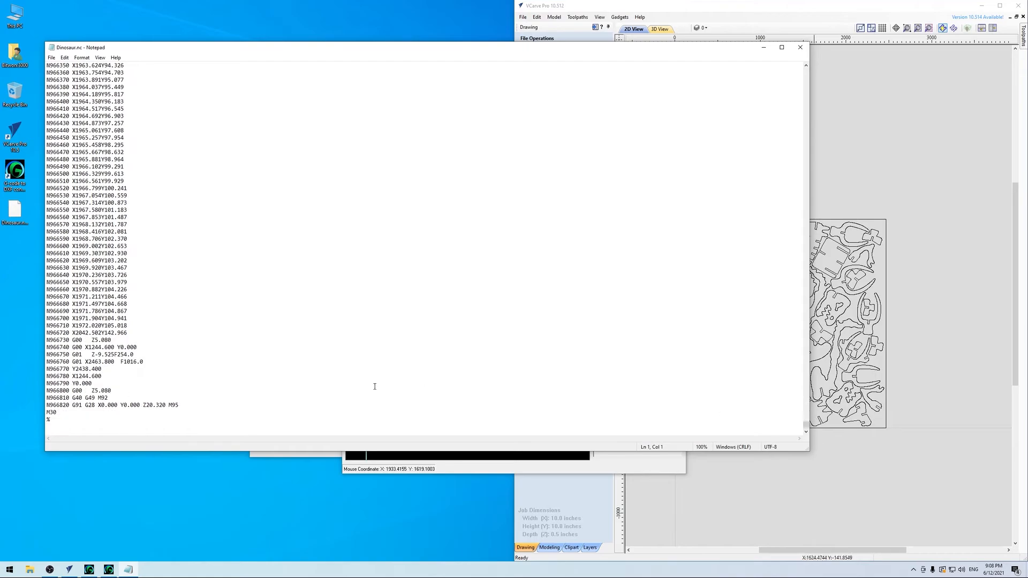
pyautogui.click(76, 413)
pyautogui.click(799, 47)
# Open the converter's preferences and review the list of enabled post processors.
pyautogui.click(380, 117)
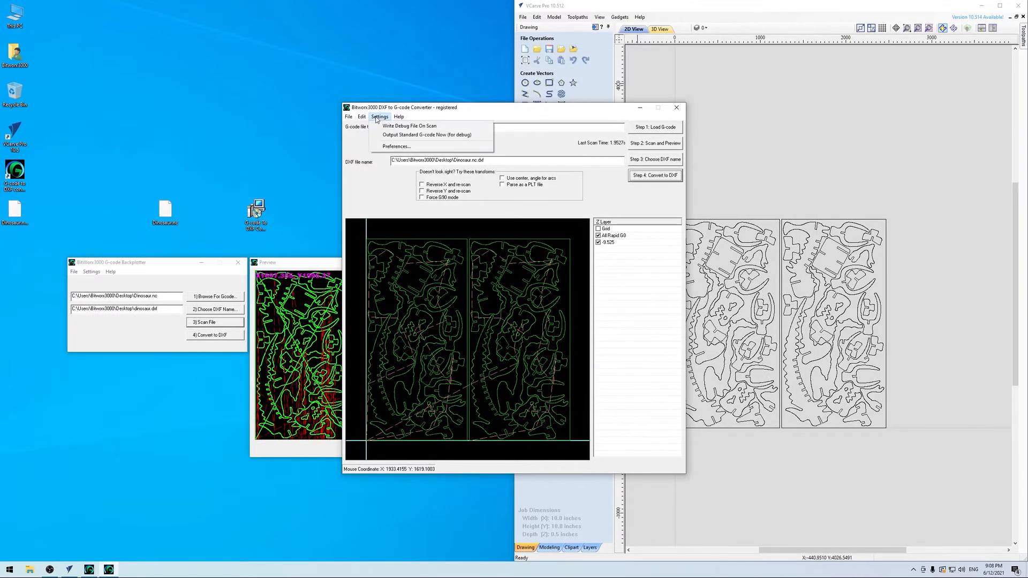
pyautogui.click(389, 146)
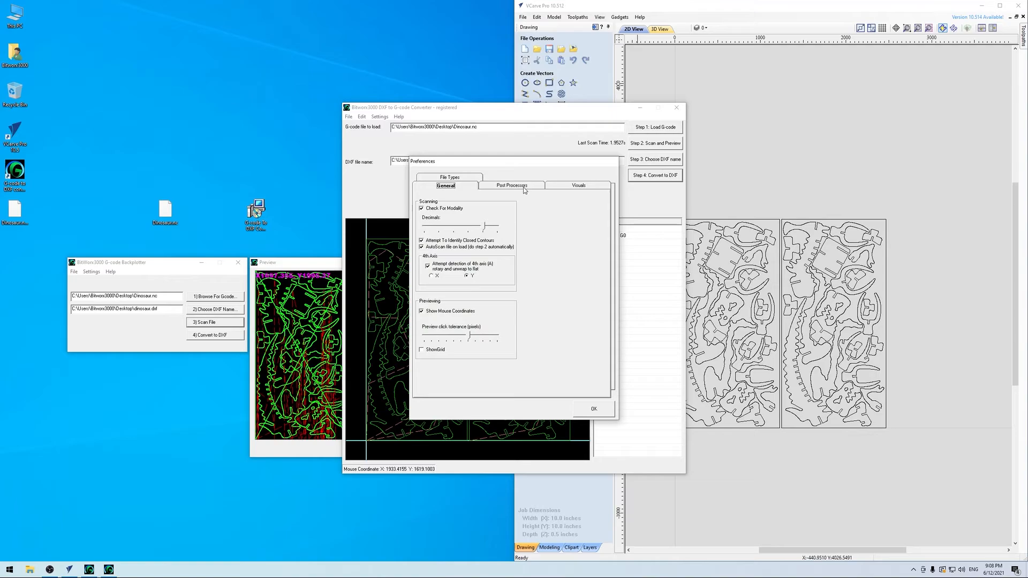
pyautogui.click(524, 189)
pyautogui.scroll(-5, 430, 244)
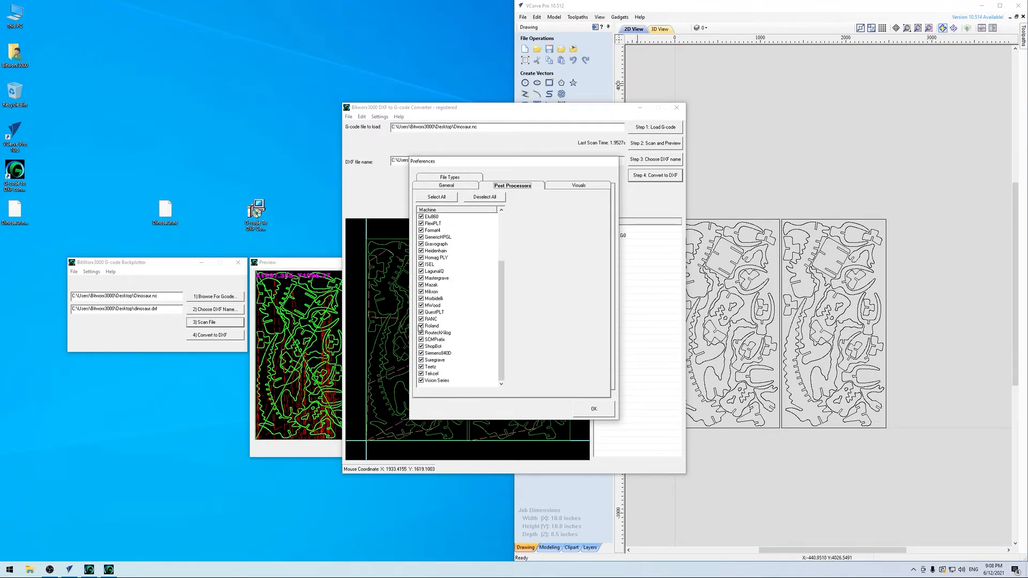
pyautogui.scroll(1, 453, 317)
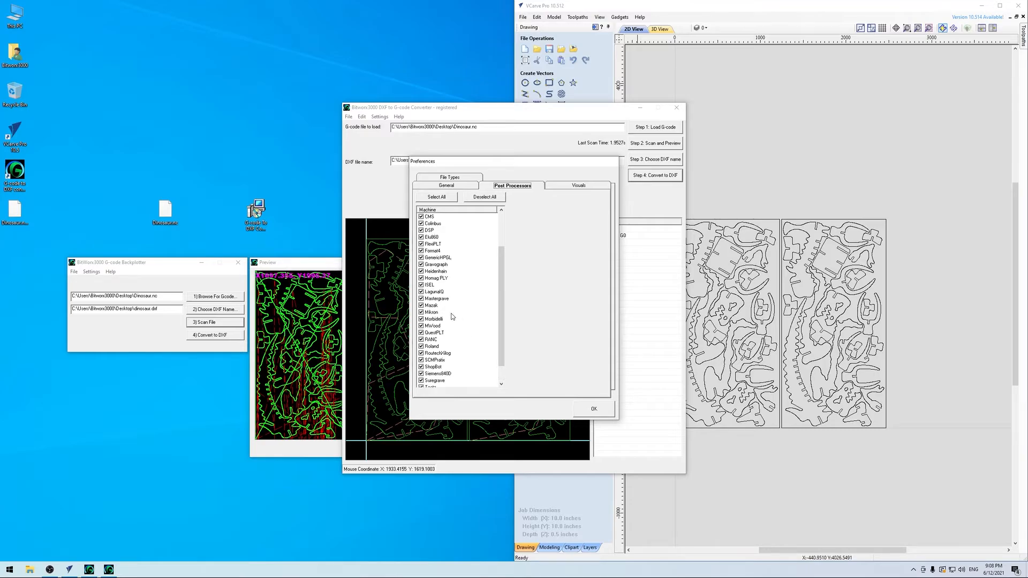
pyautogui.scroll(3, 452, 317)
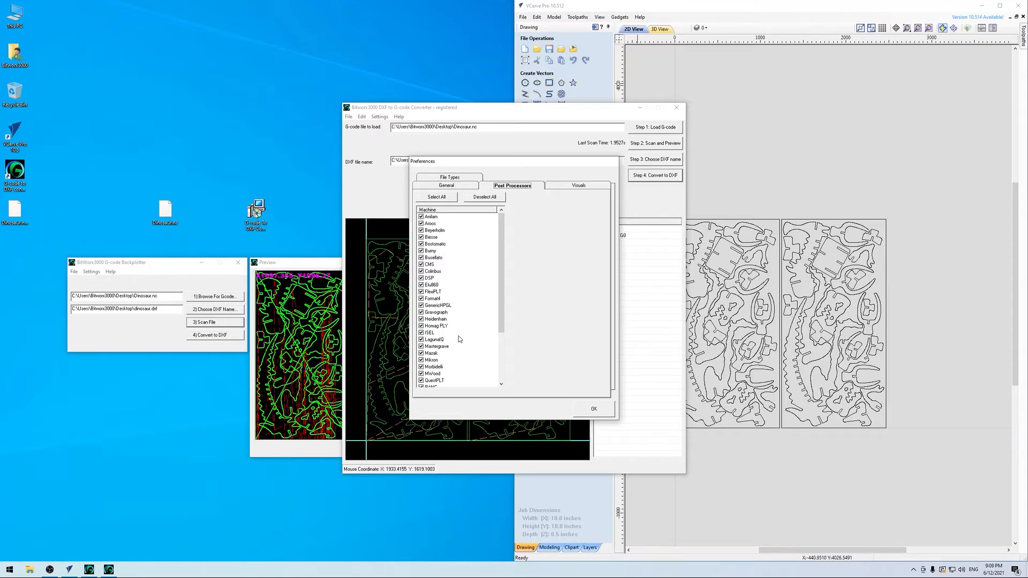
# Review the full list of file extensions the converter is allowed to open and close the preferences.
pyautogui.click(451, 177)
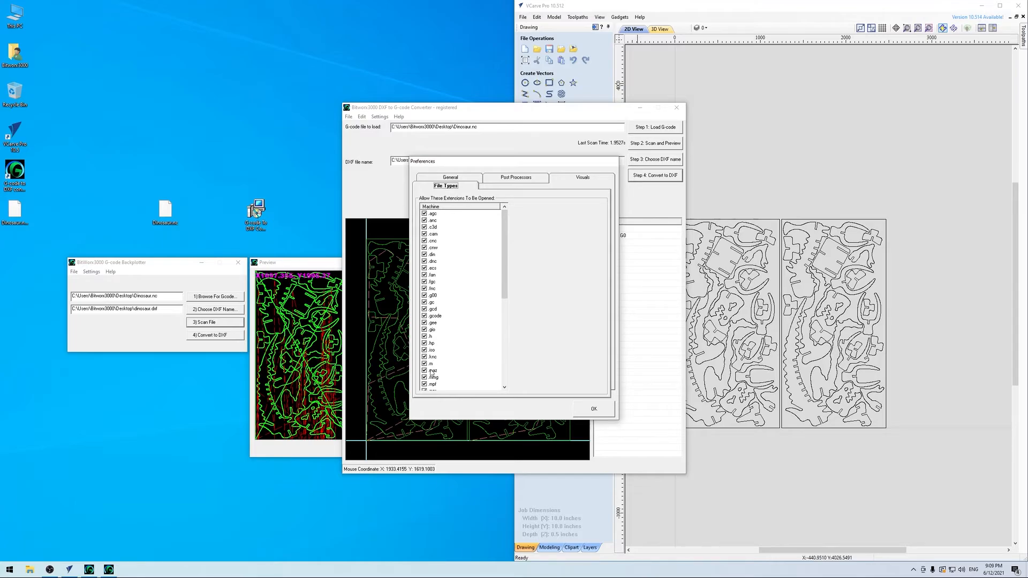
pyautogui.scroll(-7, 437, 309)
pyautogui.scroll(-2, 437, 309)
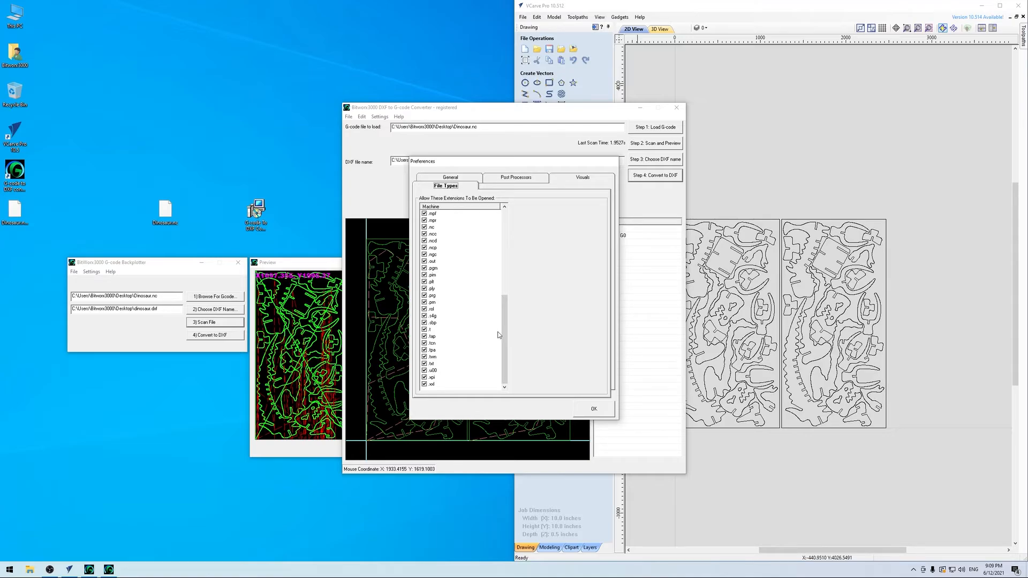
pyautogui.moveTo(503, 335); pyautogui.dragTo(510, 242)
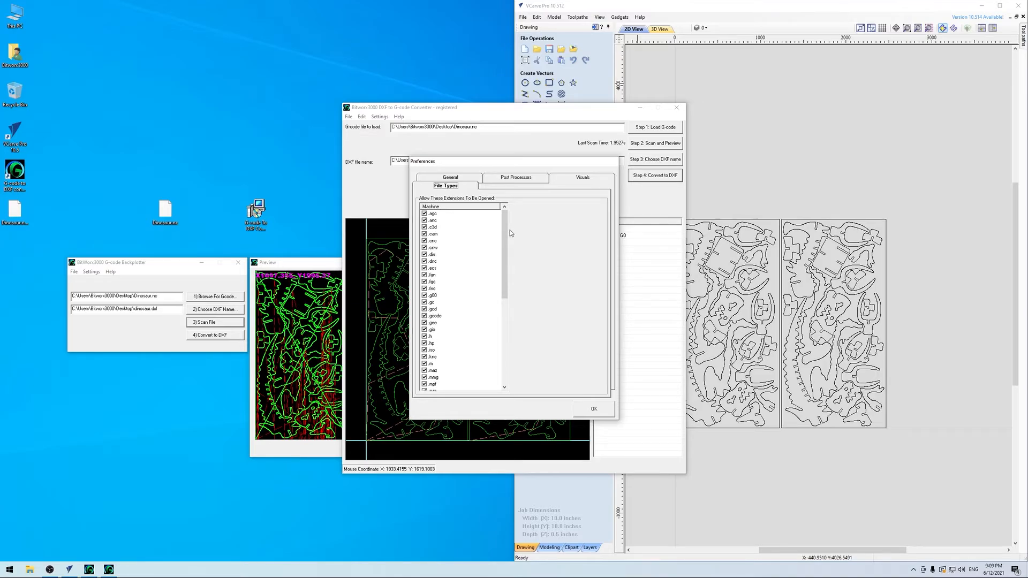
pyautogui.click(506, 326)
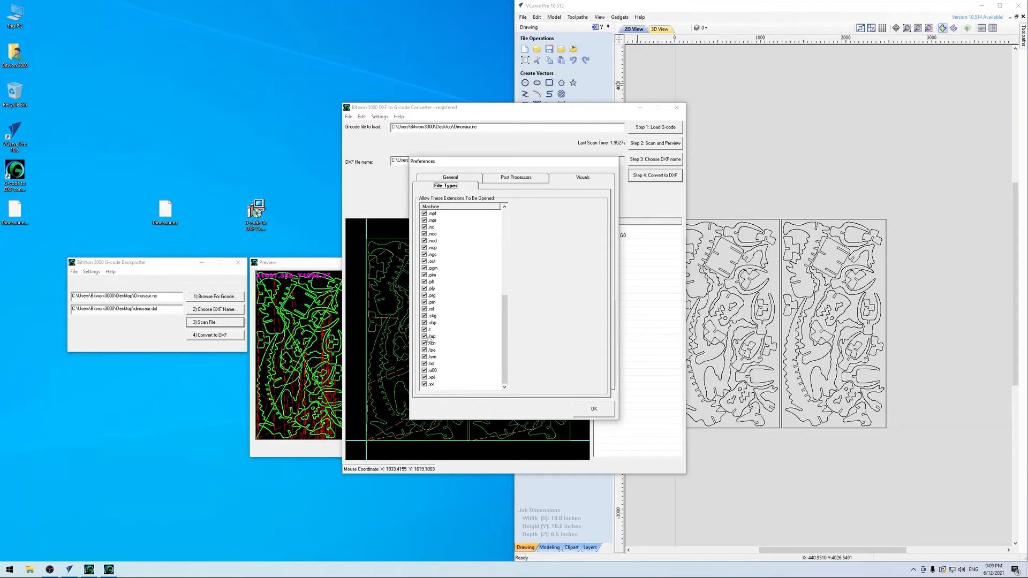
pyautogui.click(590, 411)
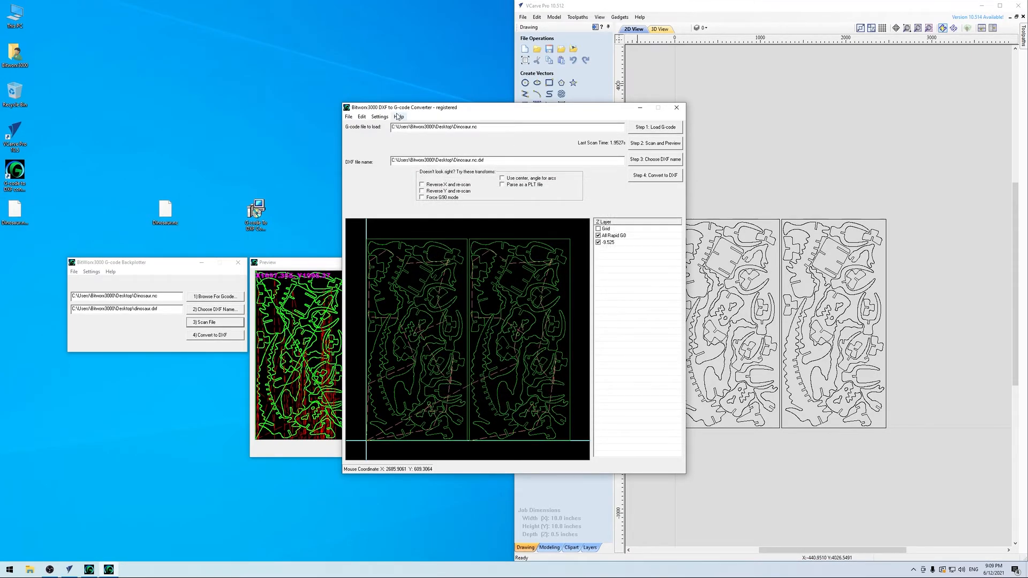
pyautogui.click(398, 117)
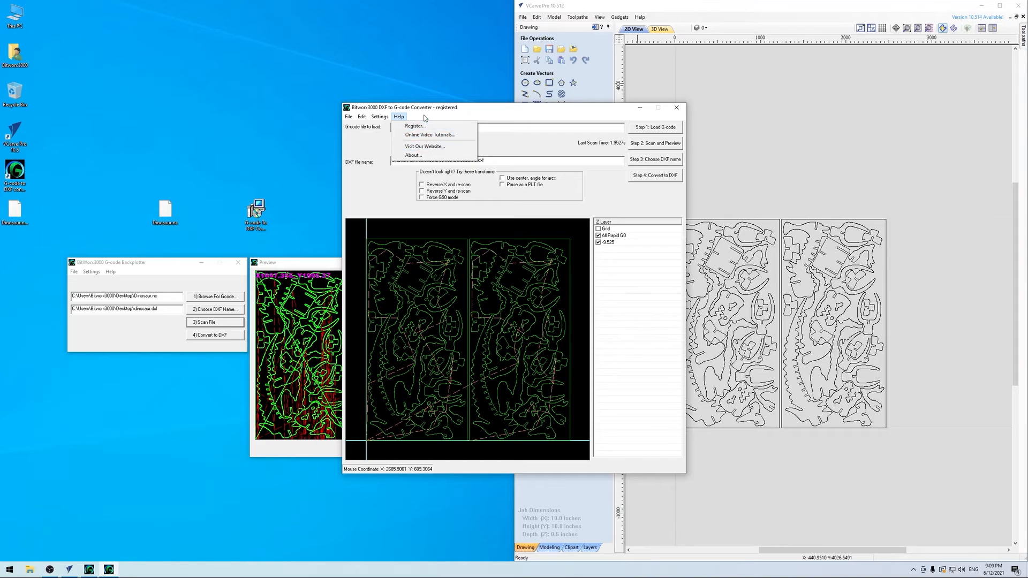
pyautogui.click(427, 112)
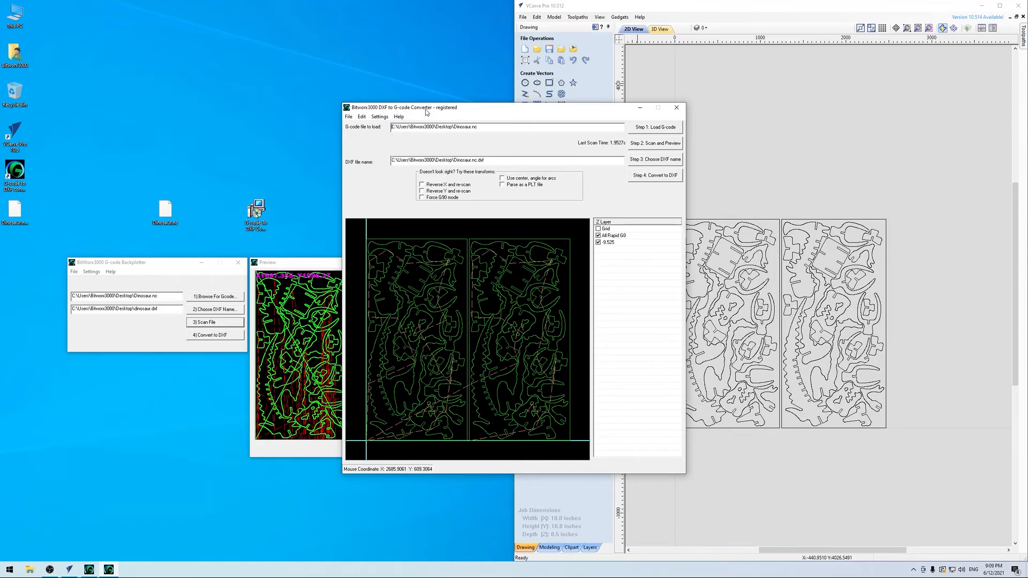